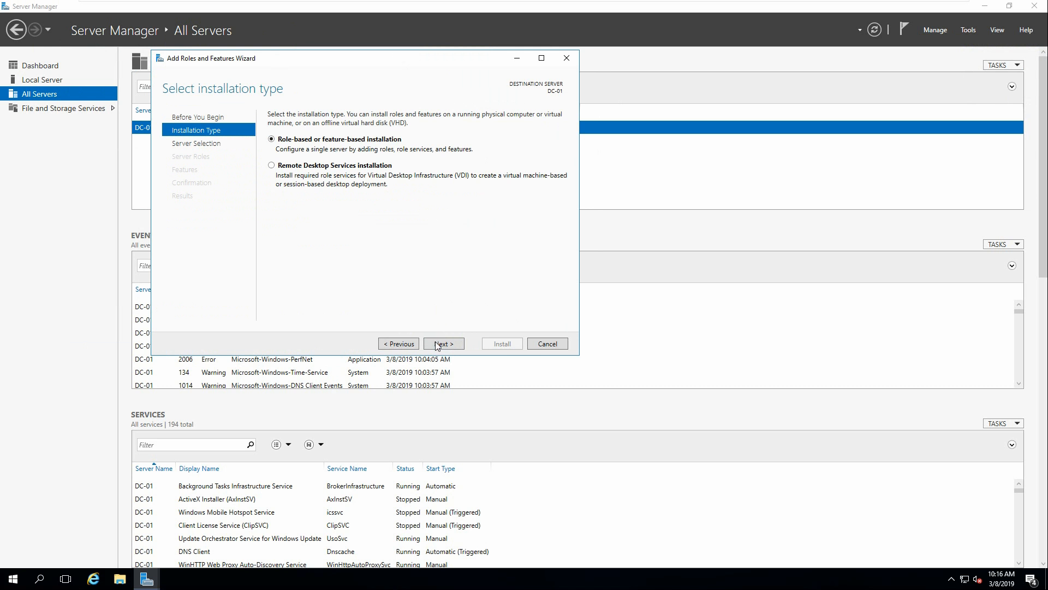
- Install the DHCP Server role with its management tools on DC-01 as a role-based installation, adding no extra features
click(441, 344)
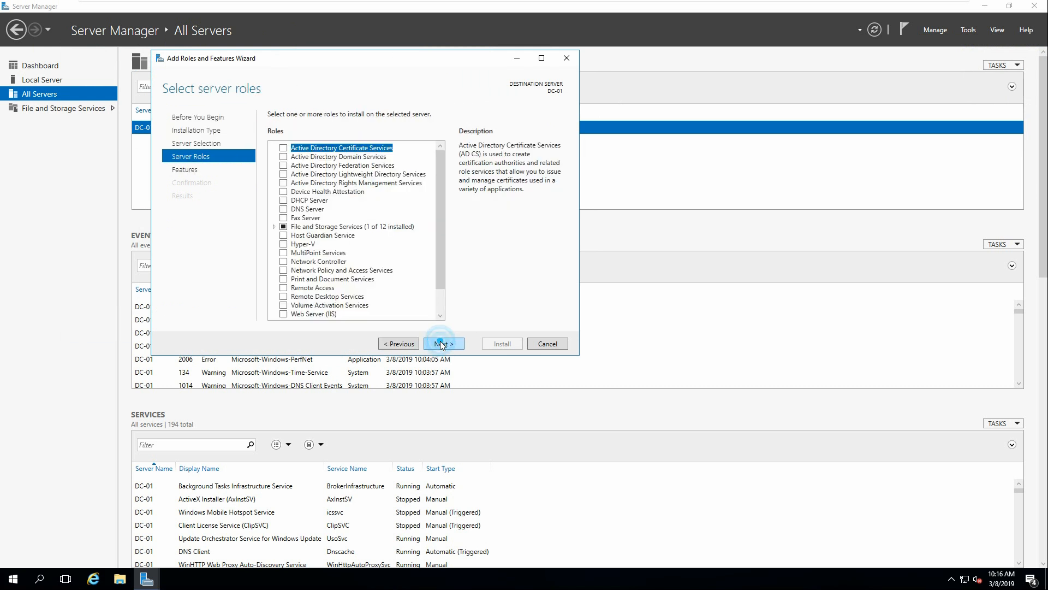
click(283, 200)
click(398, 295)
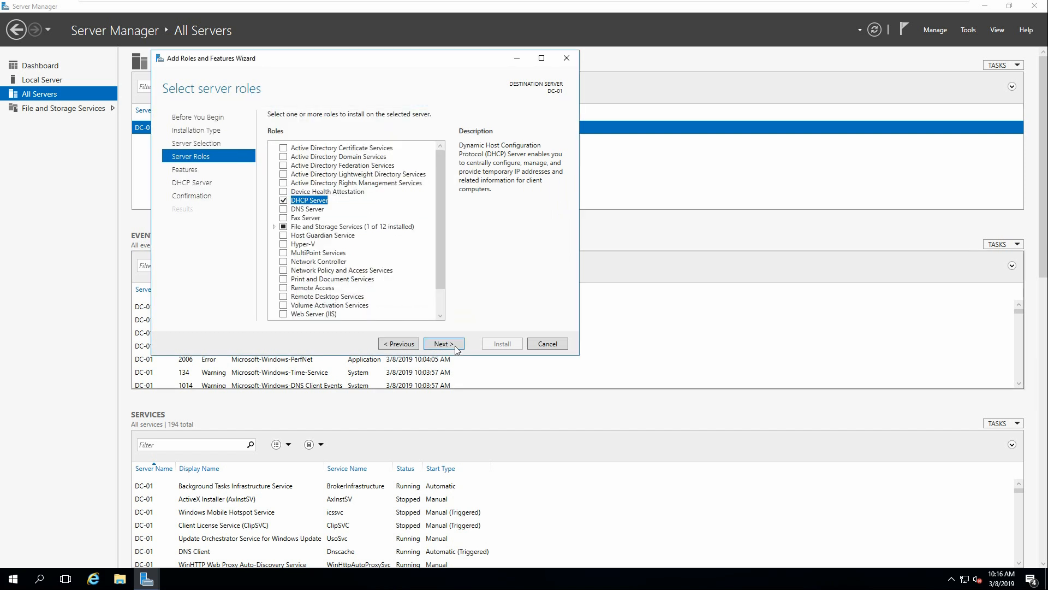
click(451, 343)
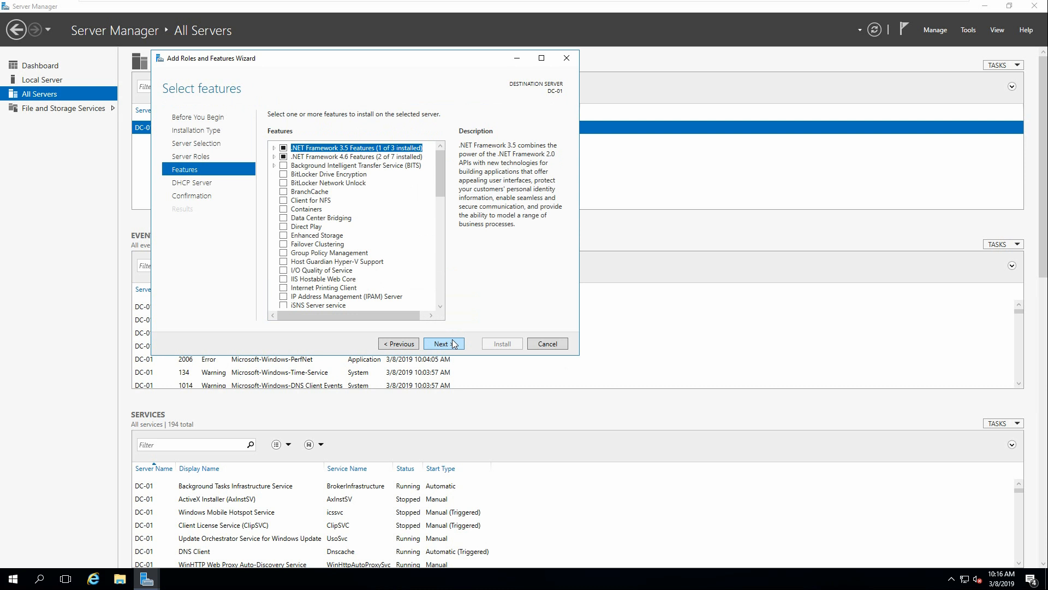
click(453, 343)
click(460, 340)
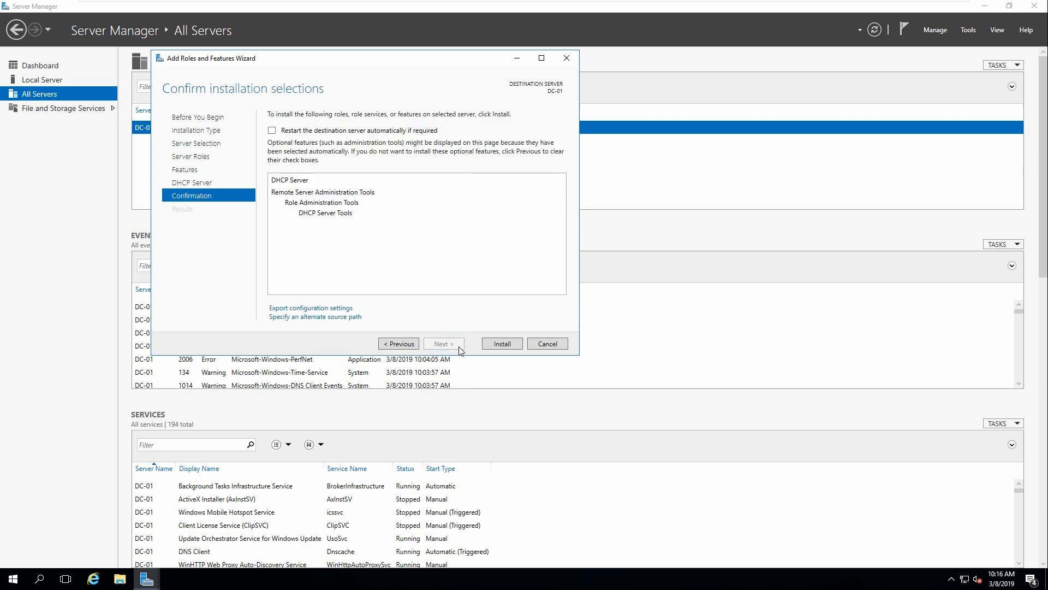
click(497, 343)
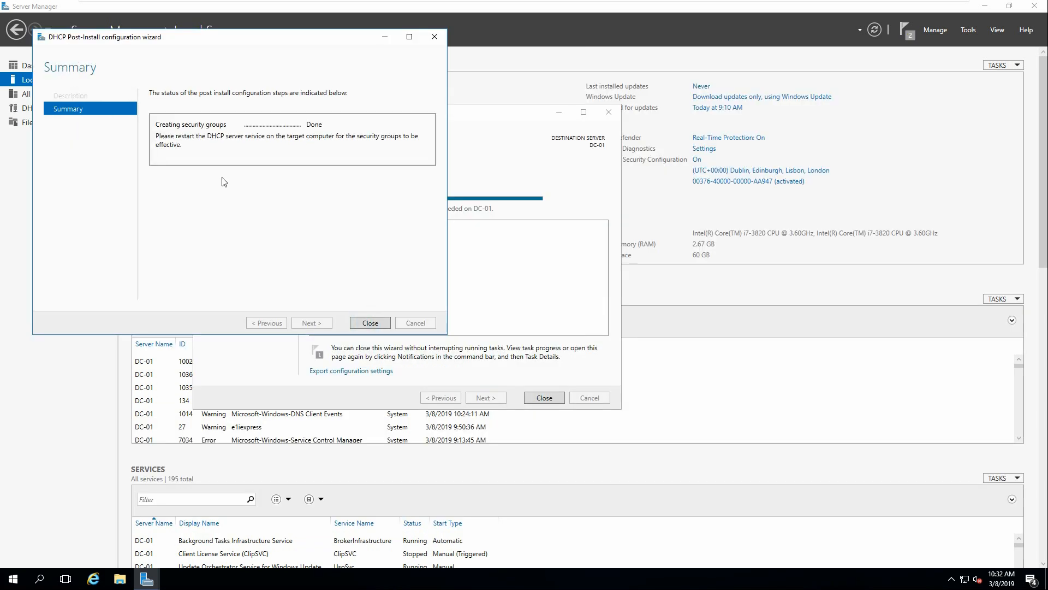
- Close the finished DHCP installation wizards and open DHCP Manager for server DC-01 in a repositioned, enlarged window
click(370, 323)
click(540, 397)
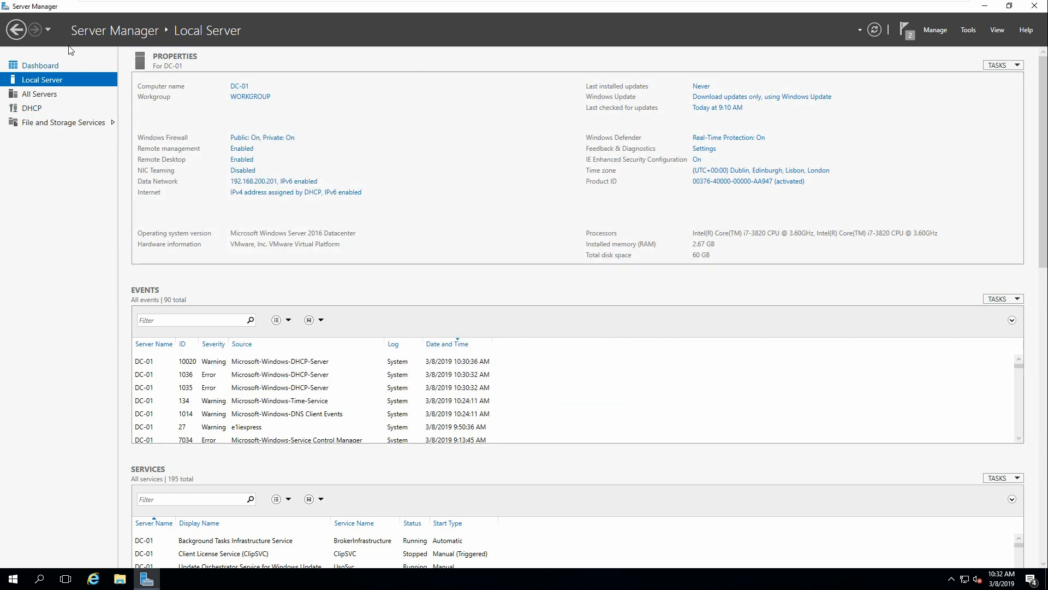
click(32, 108)
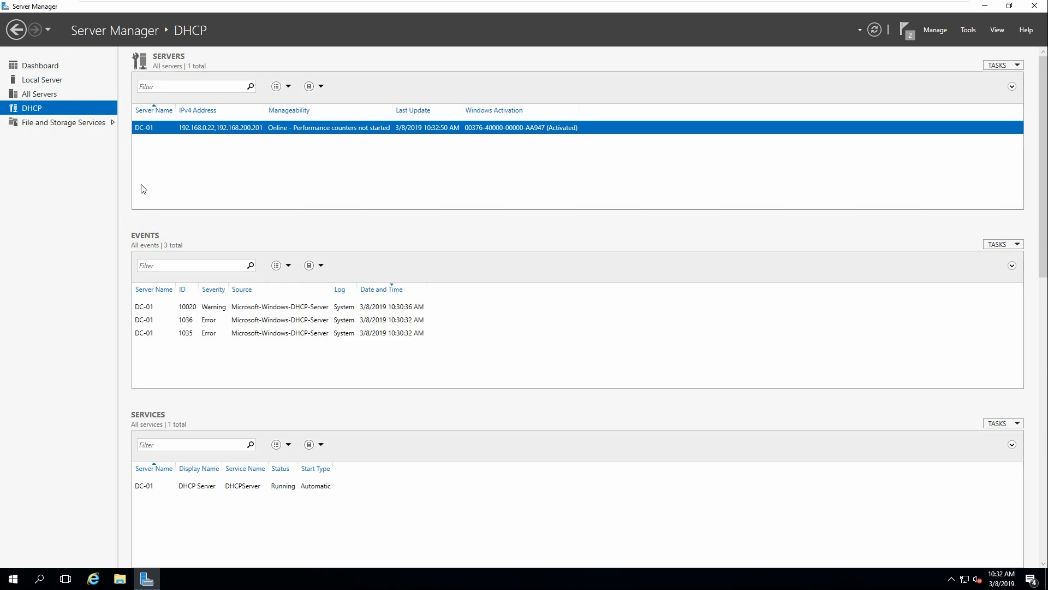
right_click(192, 127)
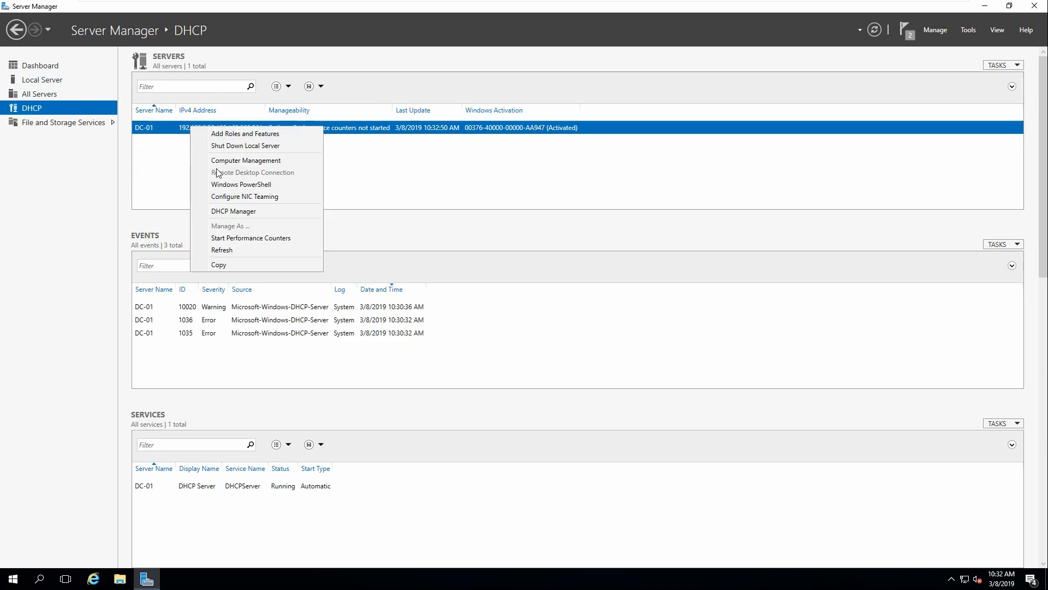
click(234, 212)
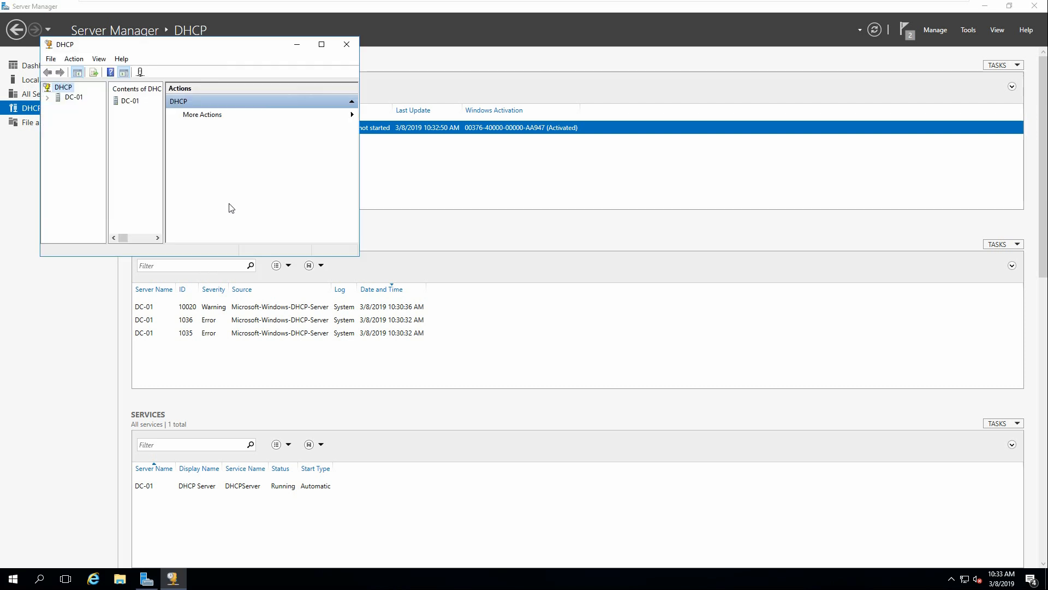
click(147, 48)
drag(147, 48, 317, 136)
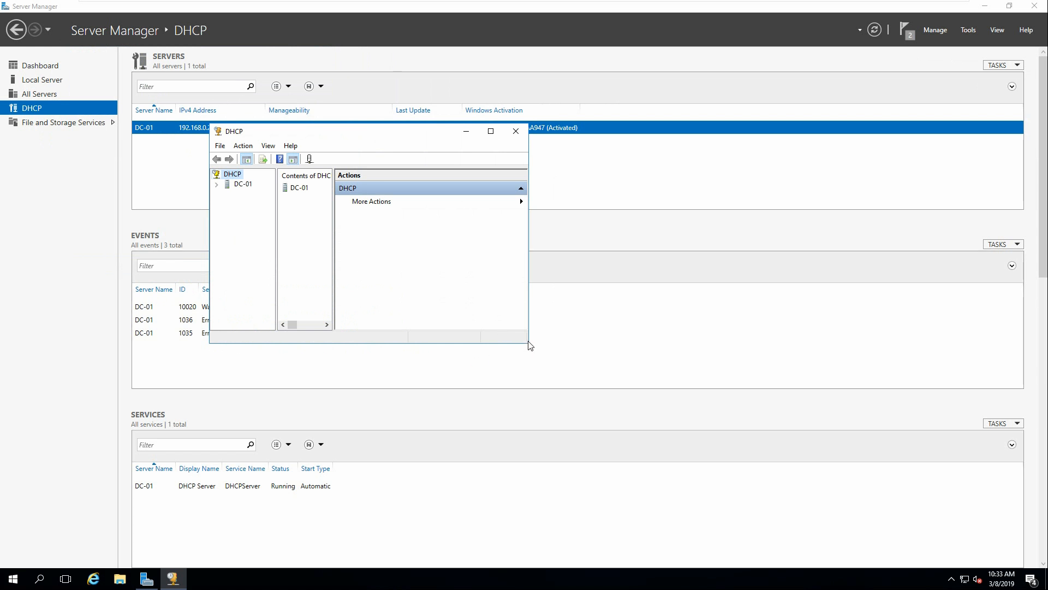
drag(527, 346, 707, 407)
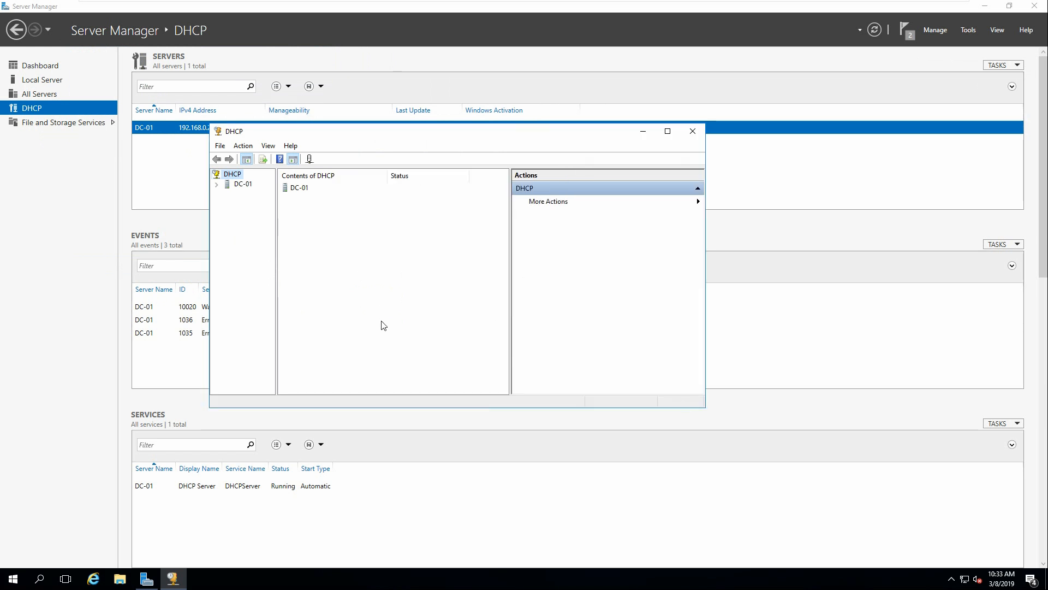
- Start a new IPv4 scope on DC-01 and name it "ten Network"
click(217, 184)
double_click(243, 194)
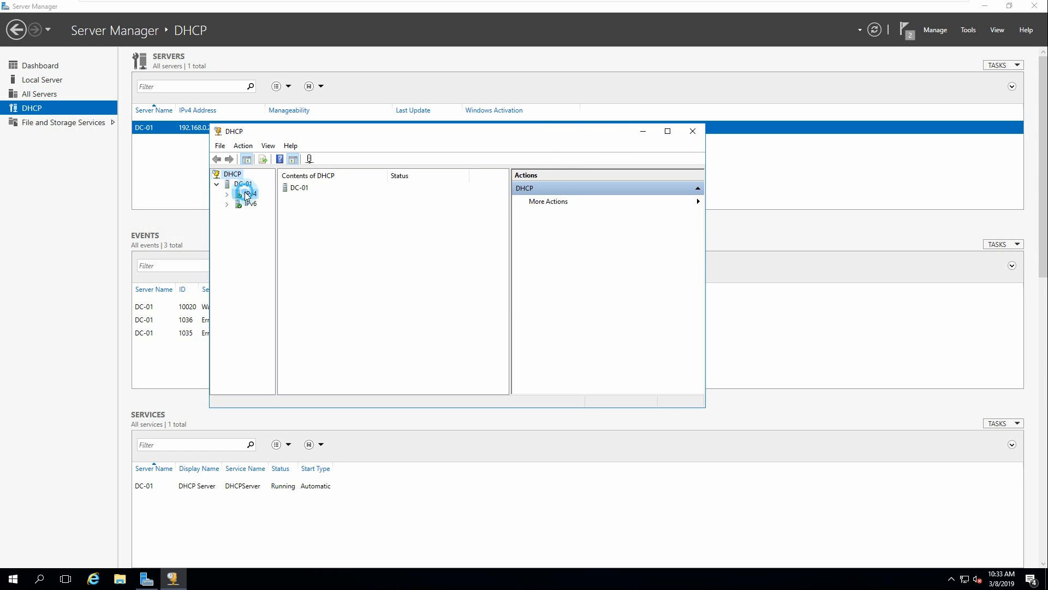
right_click(236, 194)
click(272, 212)
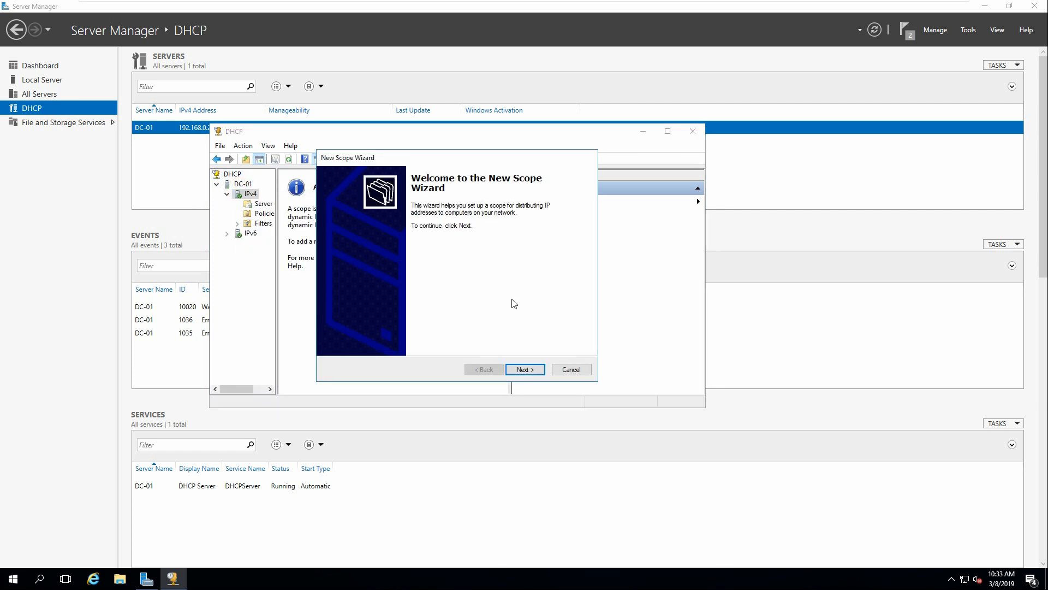
click(525, 369)
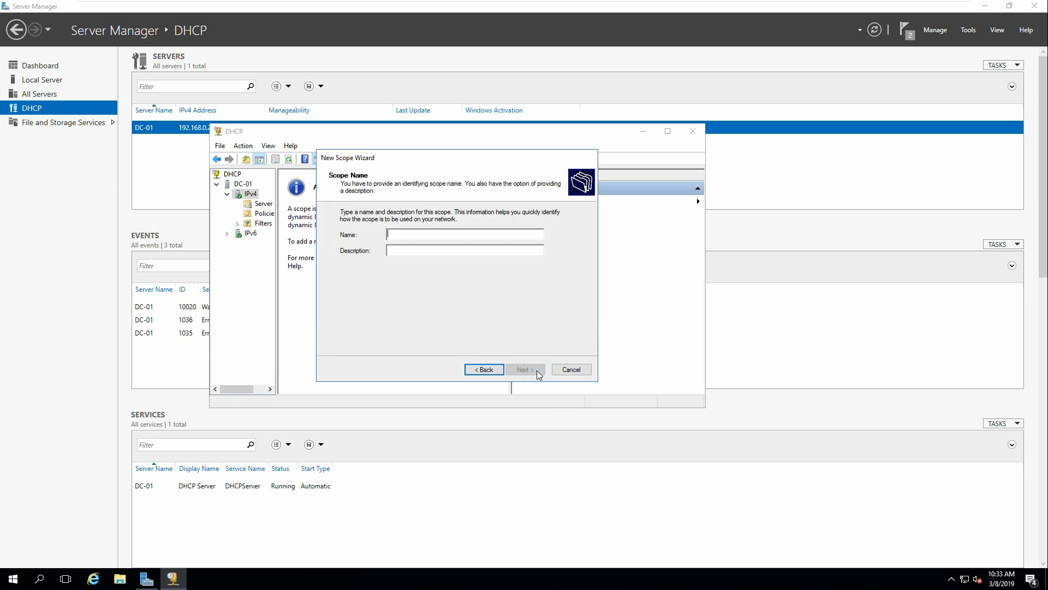
text(ten Network)
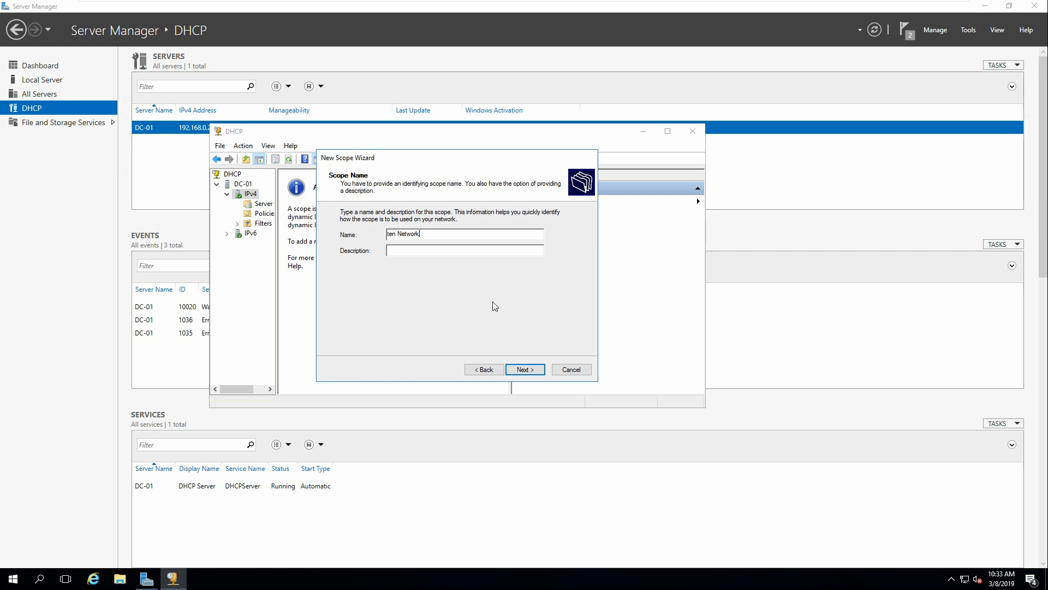
click(520, 369)
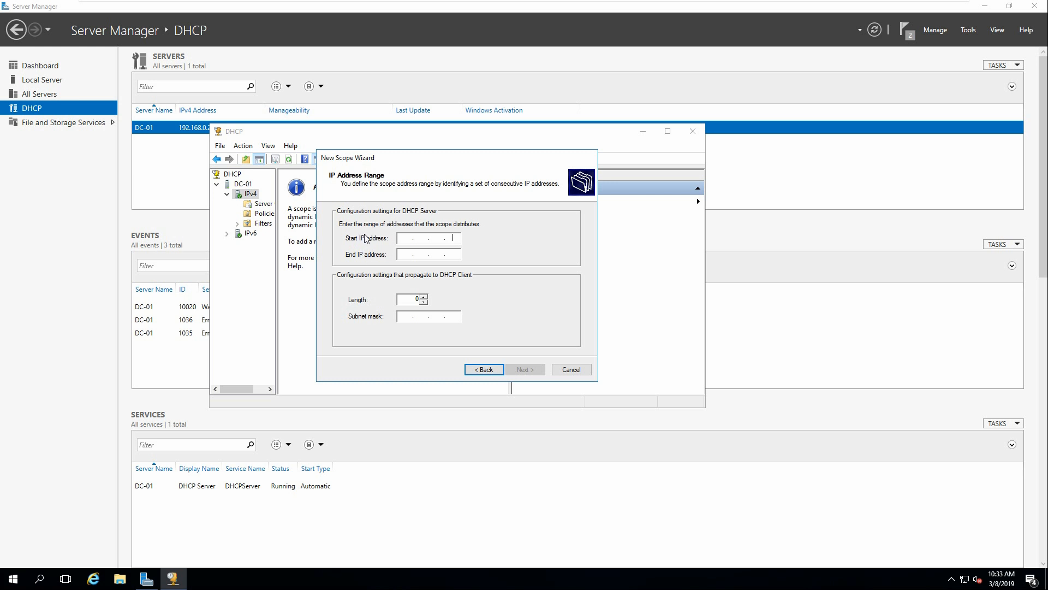
- Set the scope's start IP address to 10.10.10.30
click(401, 239)
text(10 )
text(. 10 )
text(. 10)
text(3)
drag(439, 237, 456, 239)
key(BackSpace)
text(30)
- Set the scope's end IP address within the 10.10.10.x network
click(406, 253)
text(10.10.10.)
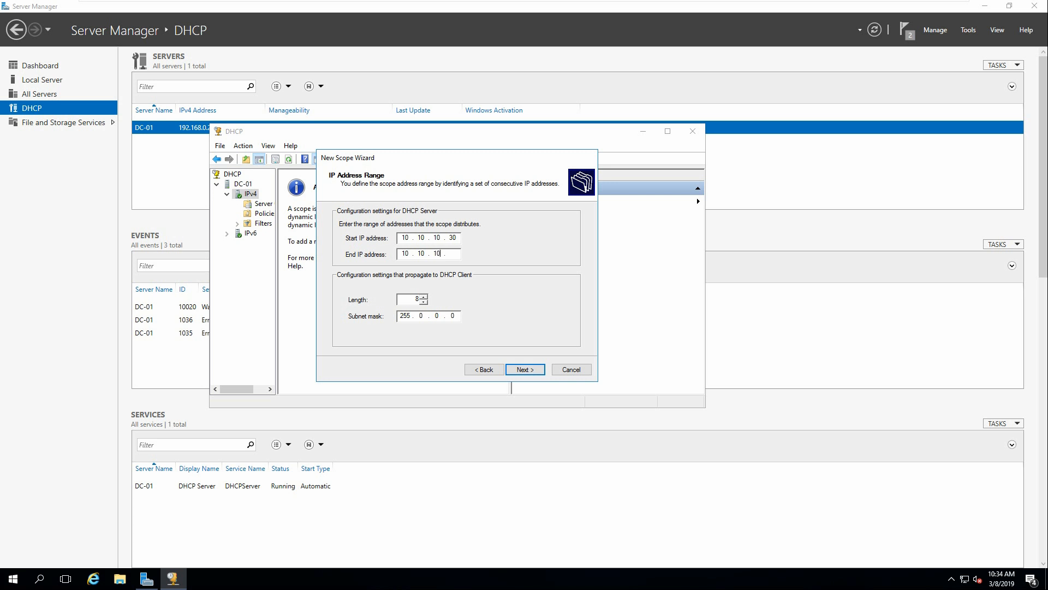
click(454, 254)
text(0)
click(456, 253)
text(20)
double_click(454, 254)
text(254)
click(457, 255)
drag(457, 255, 453, 255)
text(3)
- Adjust the subnet mask length for the 10.10.10.0 scope and accept the address range
click(417, 299)
click(421, 317)
double_click(416, 299)
click(539, 369)
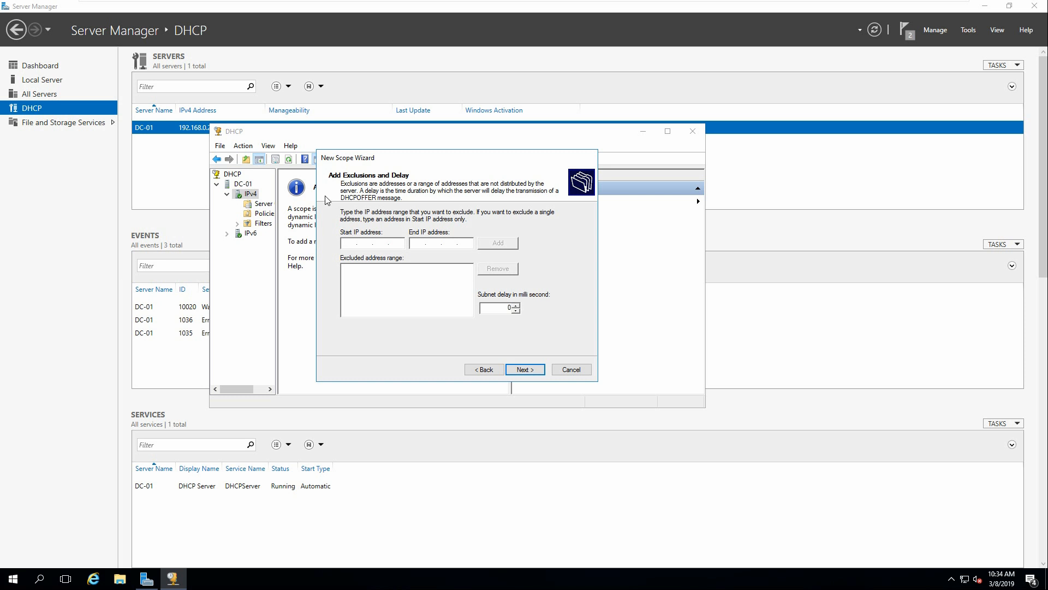
- Exclude the address range 10.10.10.30 to 10.10.10.32 from the scope
click(397, 240)
text(10.10.10.30)
click(422, 242)
text(10.10.10.32)
click(498, 243)
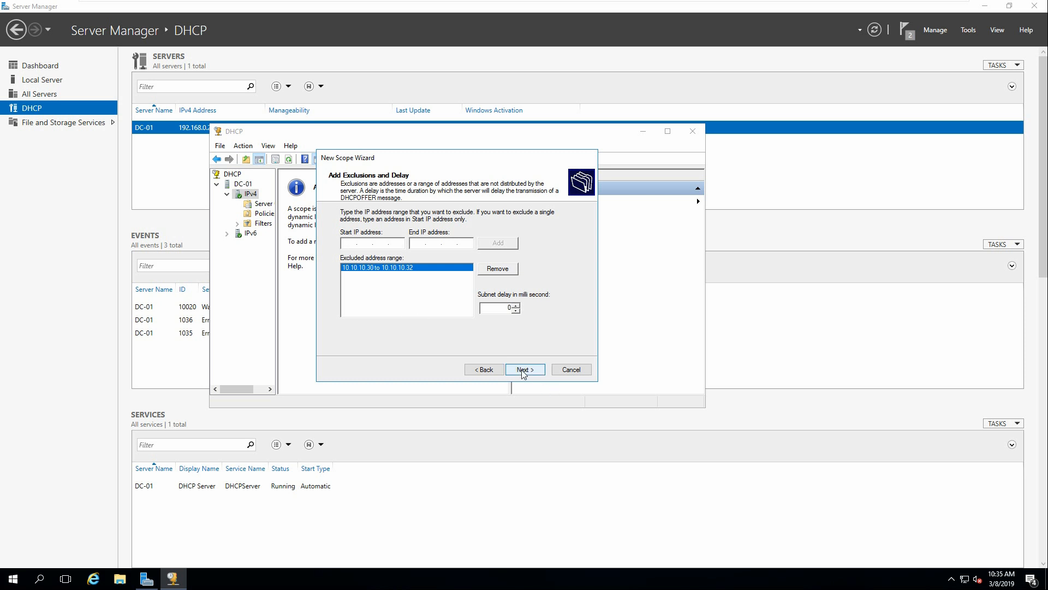
- Set the subnet delay to 1 millisecond and accept the default lease duration
double_click(504, 312)
text(1)
click(543, 371)
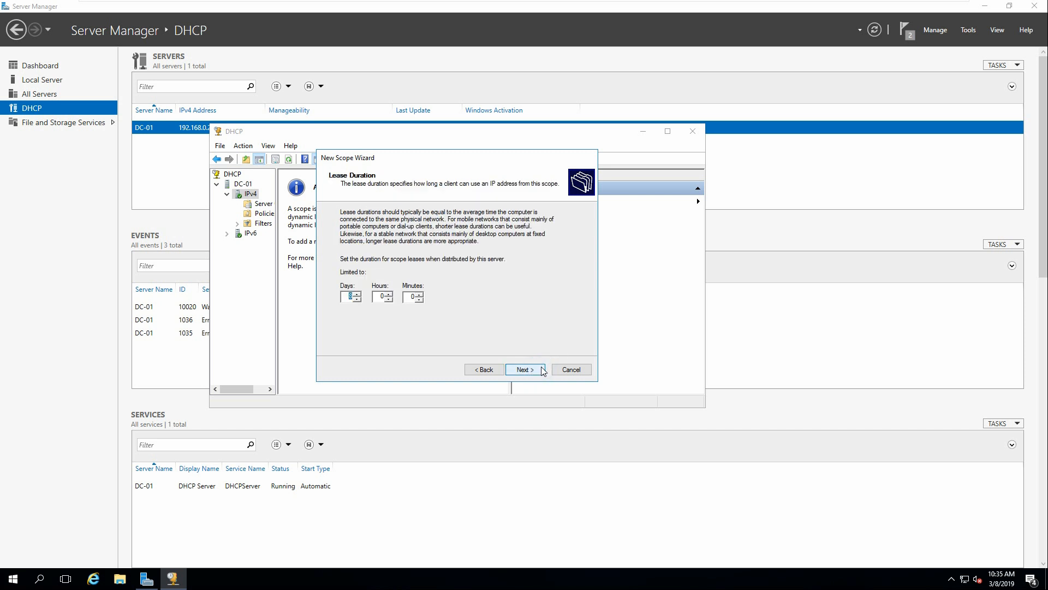
click(529, 370)
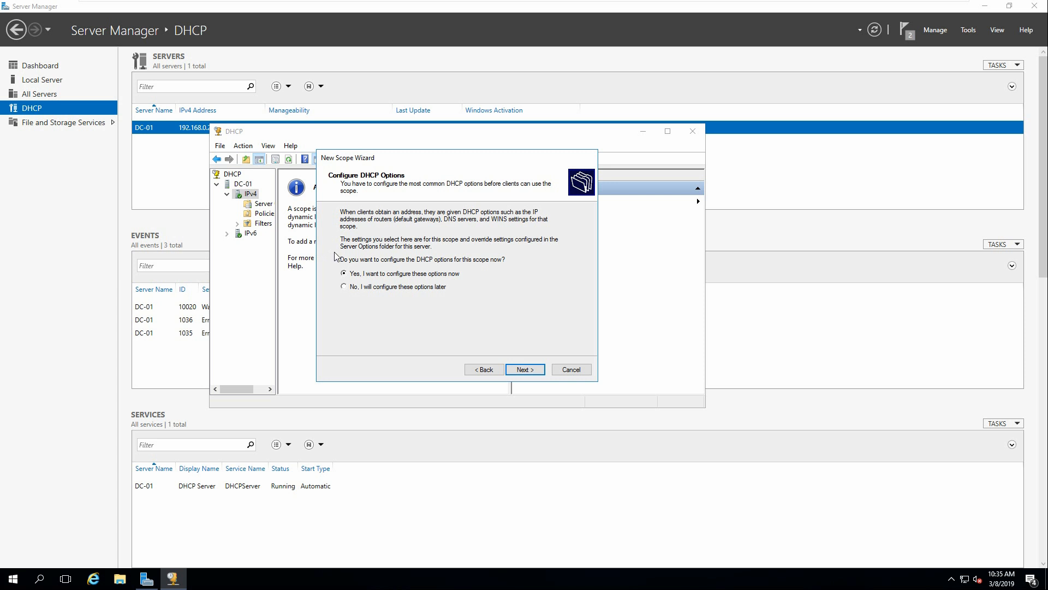
- Choose to configure the DHCP options now and add 10.10.10.1 as the scope's router (default gateway)
click(525, 370)
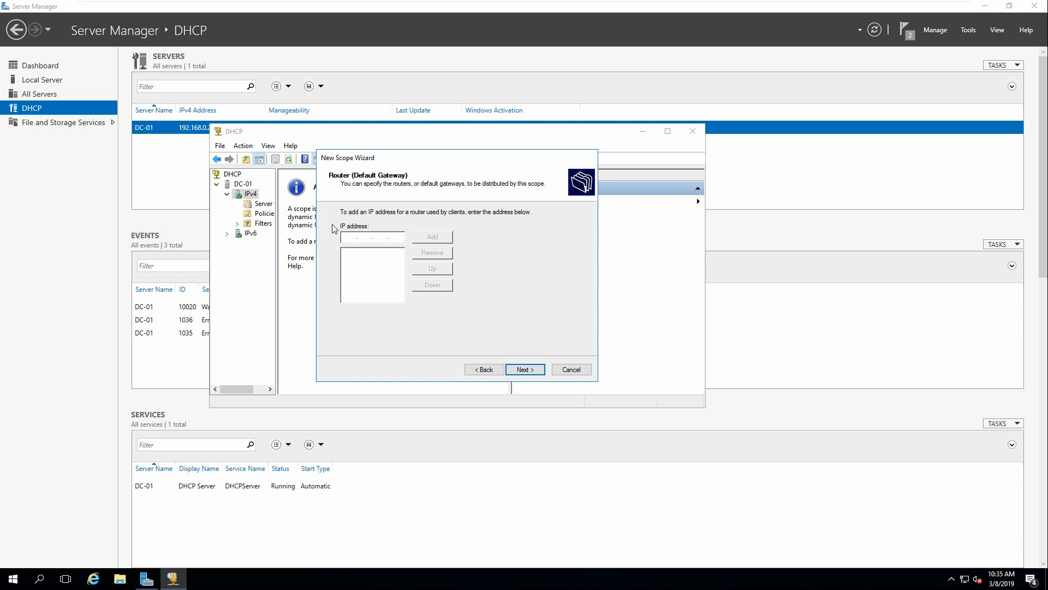
text(10 . . .)
click(365, 238)
text(10..)
click(376, 238)
text(10)
click(392, 238)
text(1)
click(425, 238)
click(513, 370)
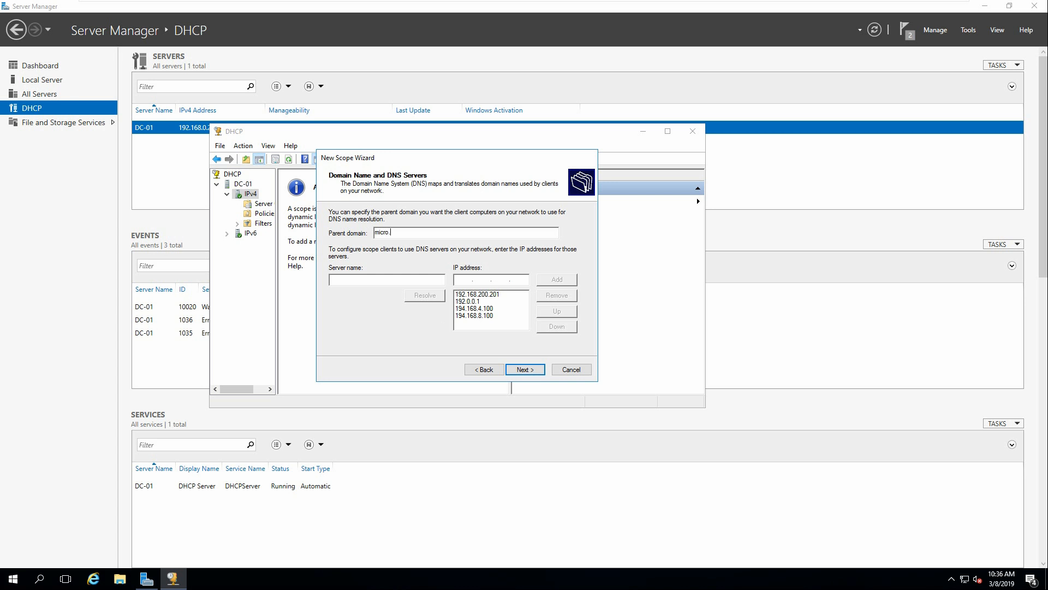
- Set the parent domain to micro.com, then resolve the DNS server micro.com and add its IP address
text(om)
click(350, 276)
text(mic)
click(468, 280)
click(444, 295)
click(557, 280)
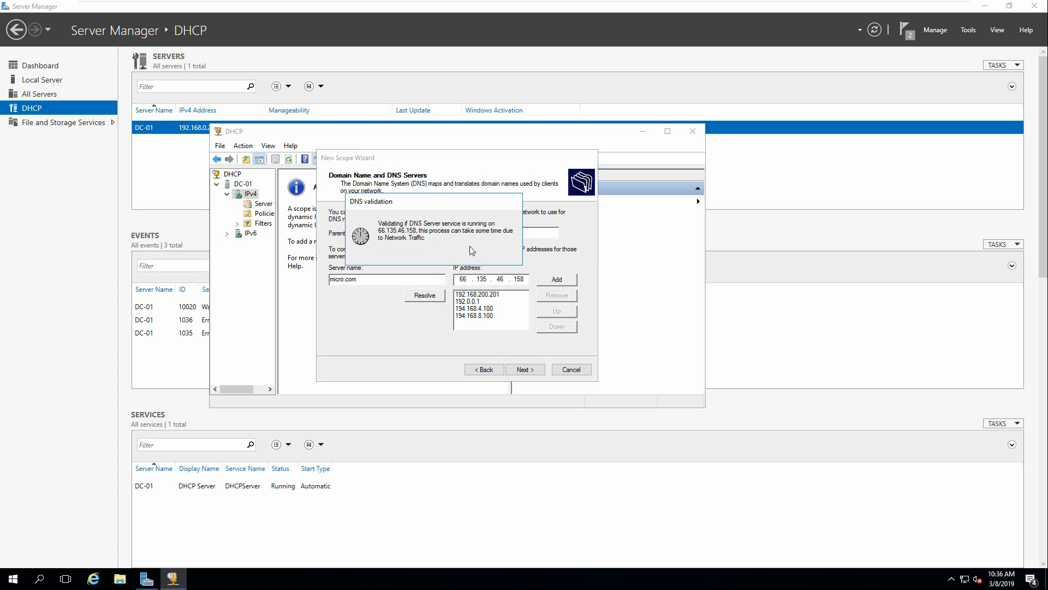
click(524, 370)
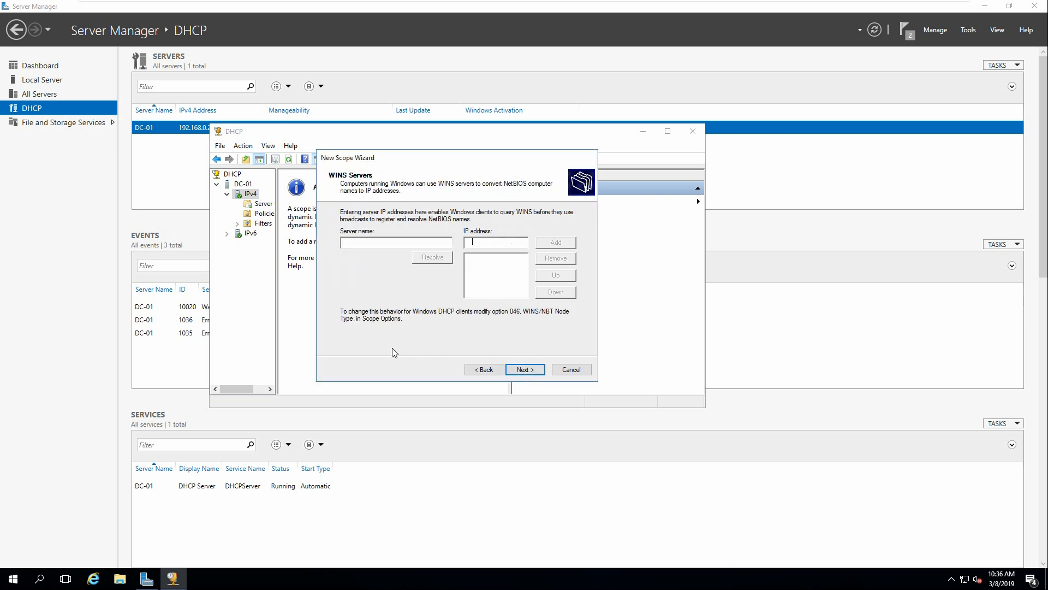
- Skip the WINS servers, activate the scope immediately and complete the New Scope Wizard
click(533, 371)
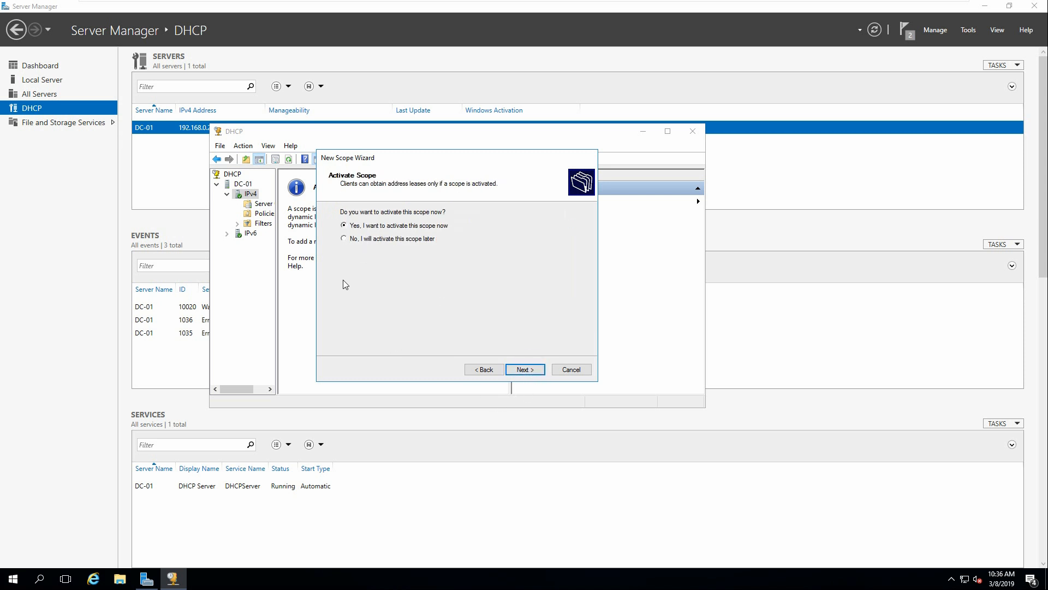
click(519, 369)
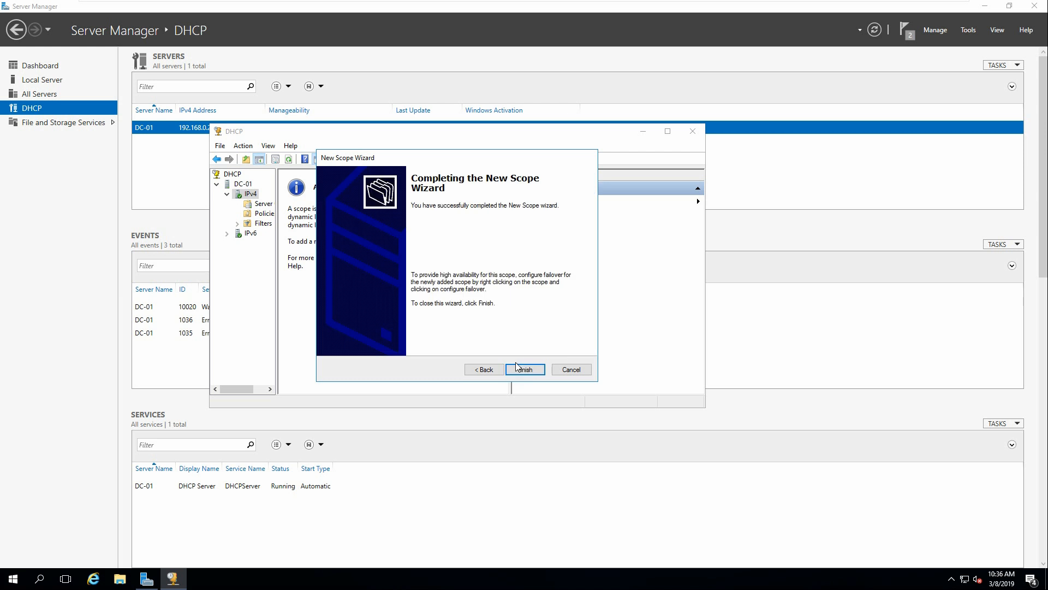
click(516, 363)
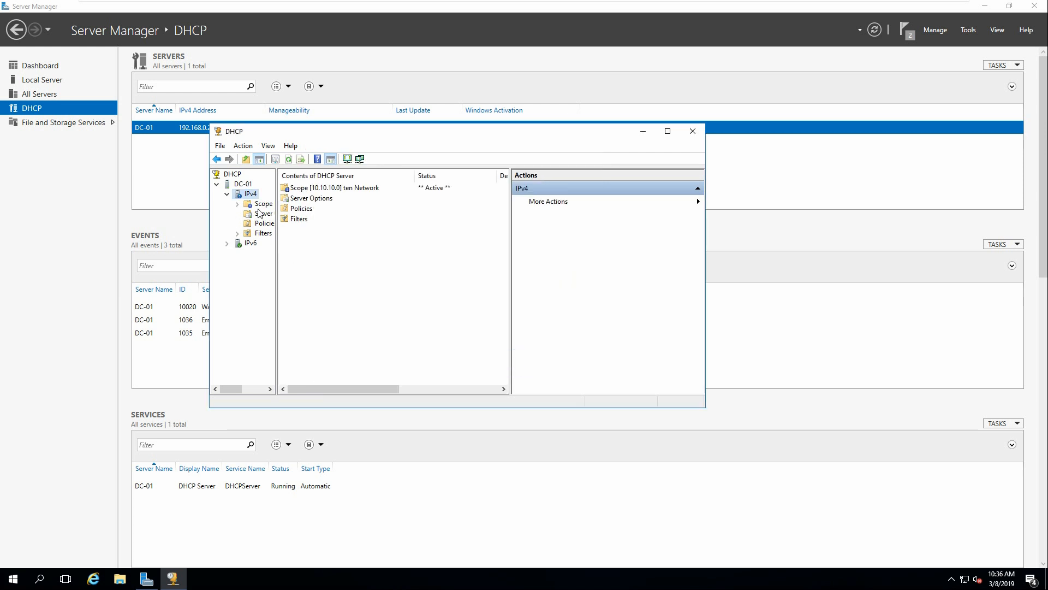